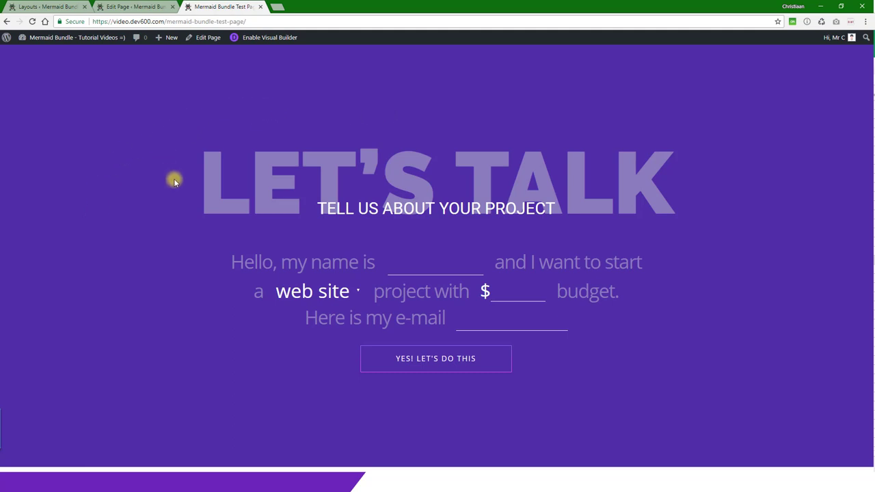
# Step: Examine the name field and project type choices of the test page's contact form, and view its stylesheet in Notepad++
pyautogui.click(399, 261)
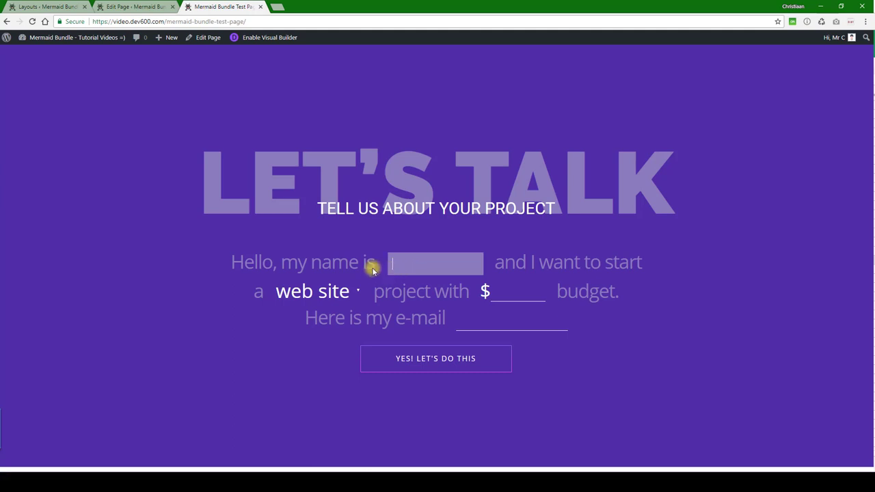
pyautogui.click(345, 292)
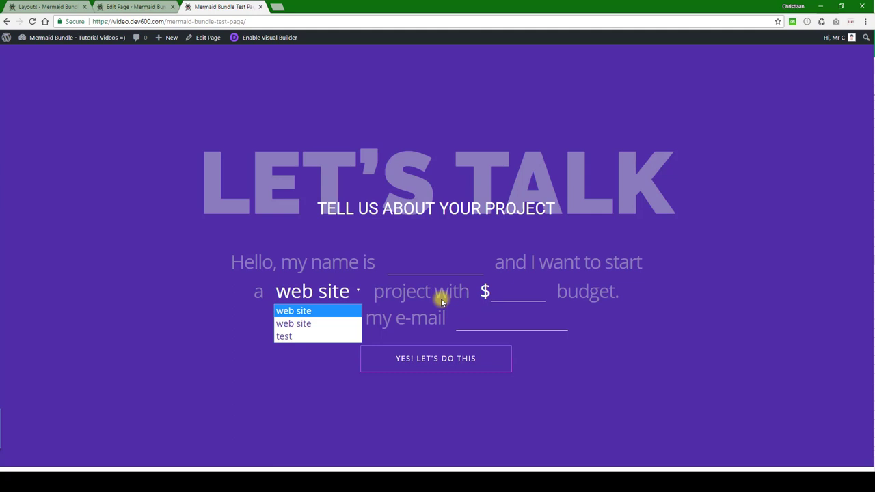
pyautogui.click(554, 362)
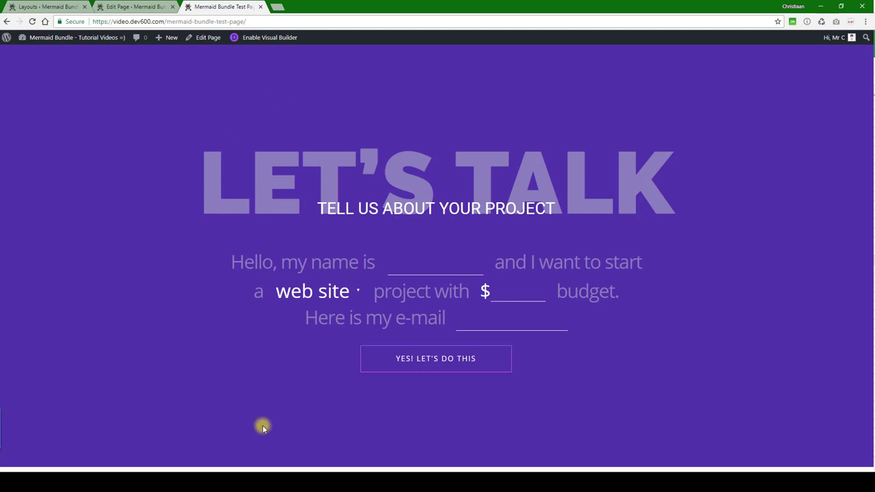
pyautogui.hotkey('alt', 'Tab')
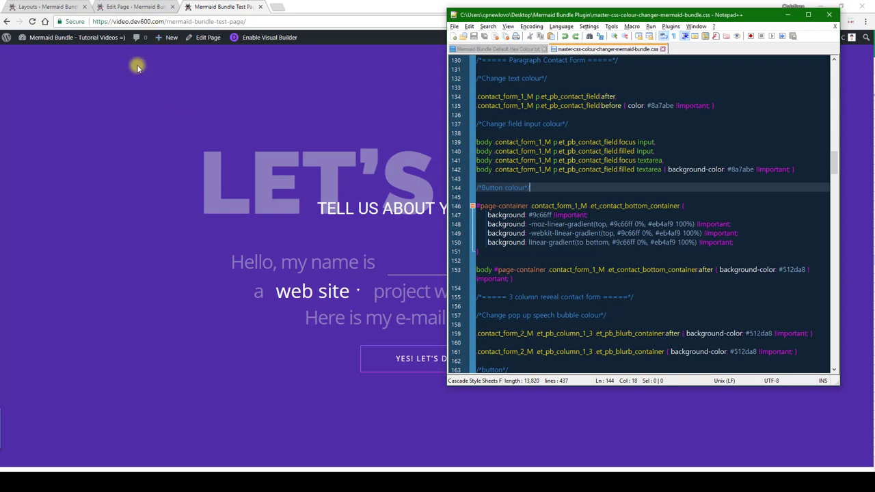
# Step: In the page editor in Chrome, set the section's background colour to dark grey #212121, preview it and save the section settings
pyautogui.click(141, 8)
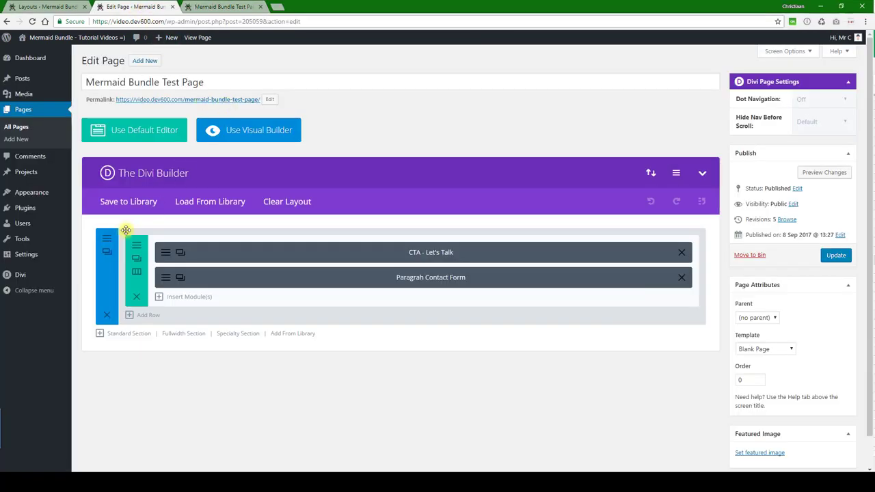
pyautogui.click(107, 238)
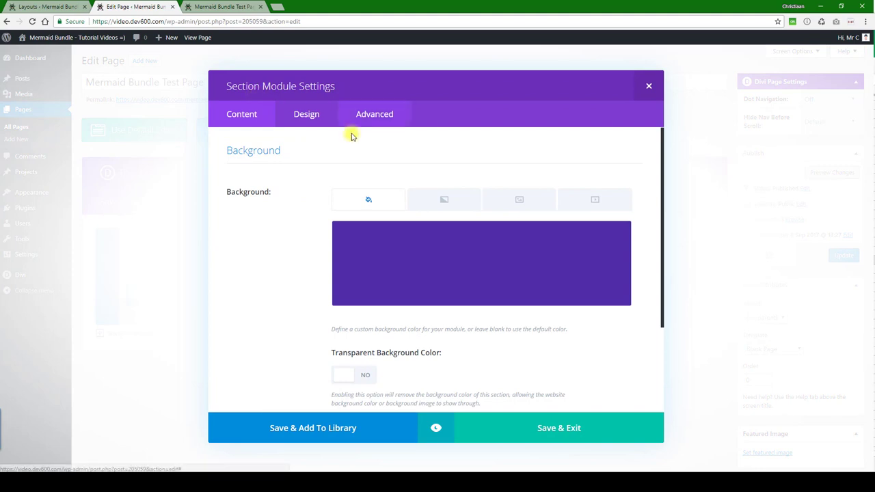
pyautogui.click(607, 234)
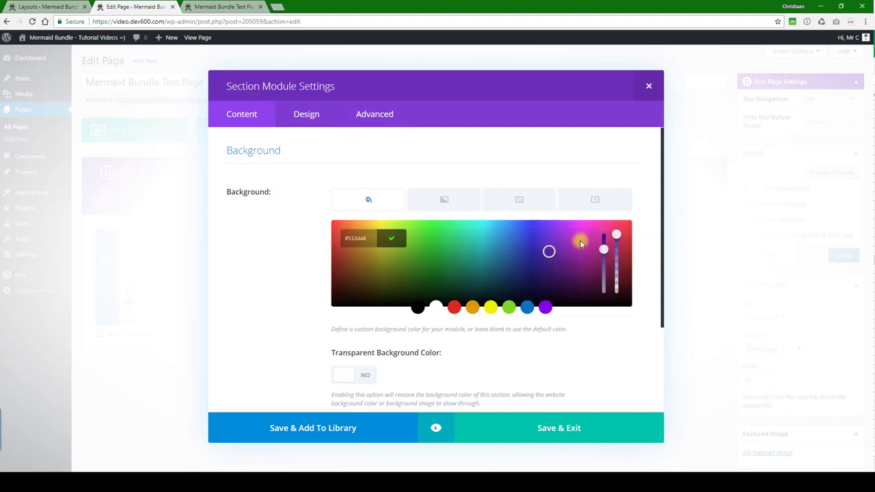
pyautogui.click(417, 307)
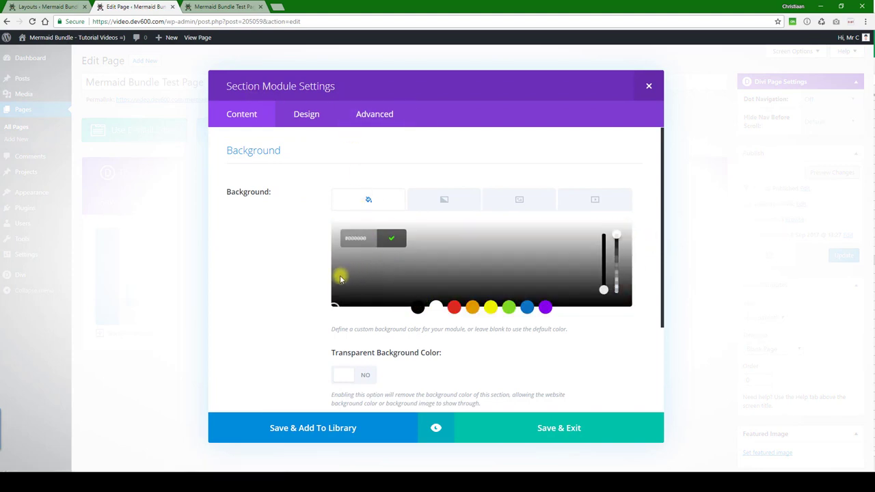
pyautogui.moveTo(341, 279); pyautogui.dragTo(392, 298)
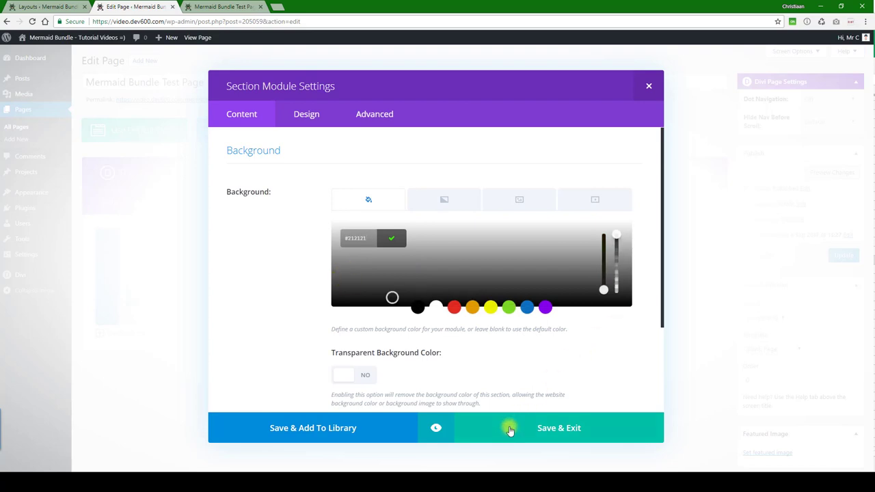
pyautogui.click(437, 428)
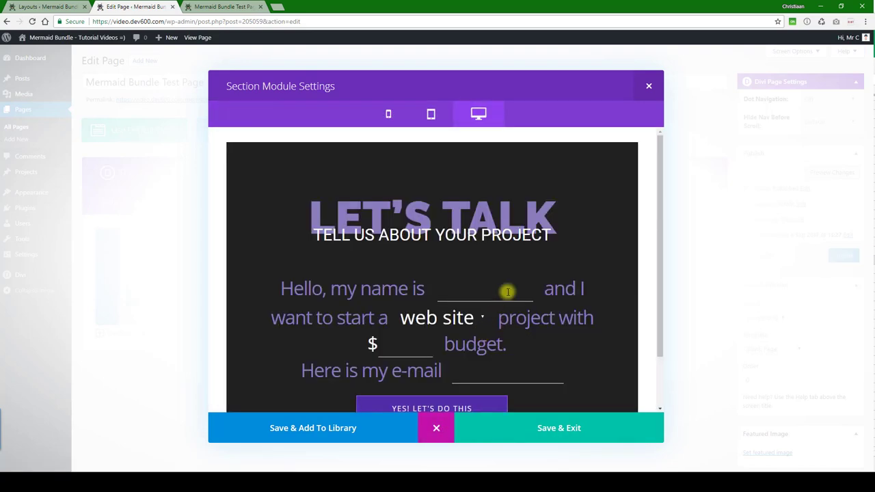
pyautogui.click(530, 431)
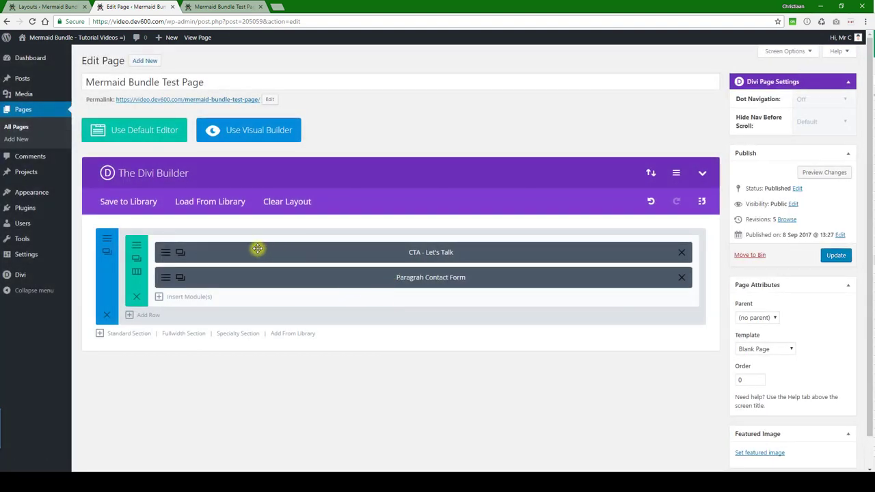
# Step: Review the content, design and advanced settings of the "CTA - Let's Talk" module, and close it with saving
pyautogui.click(175, 253)
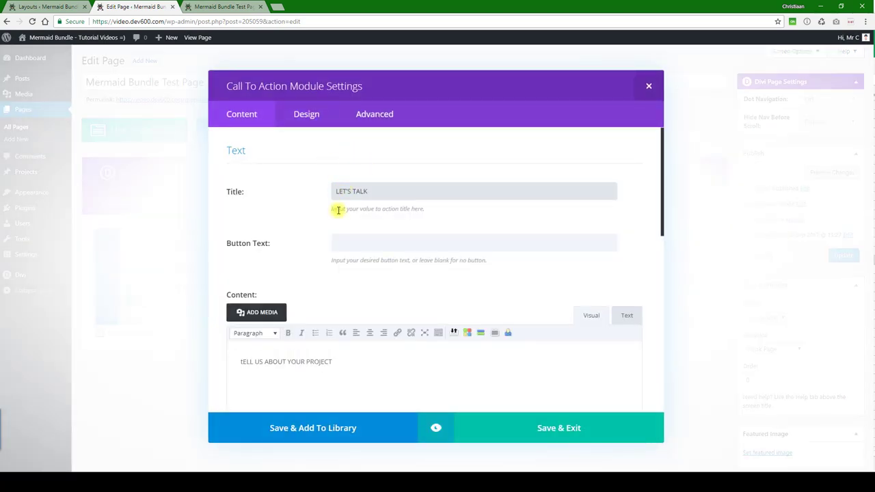
pyautogui.scroll(-10, 329, 219)
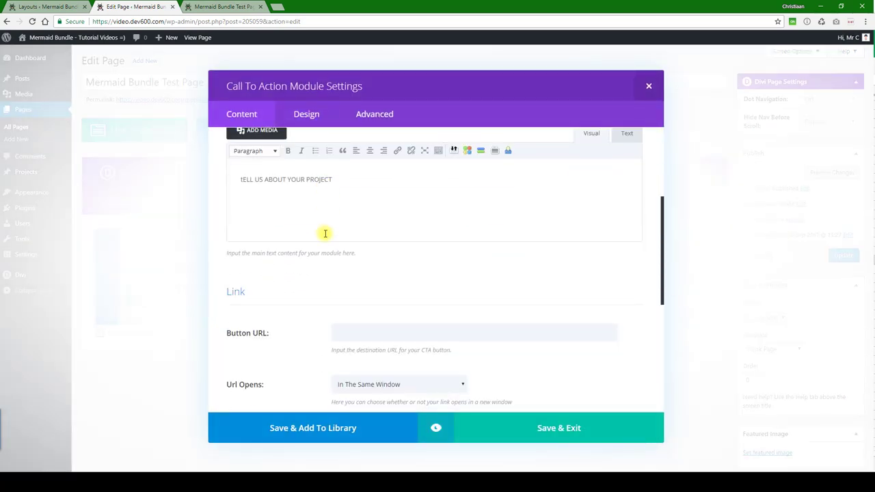
pyautogui.click(328, 121)
pyautogui.scroll(-2, 339, 177)
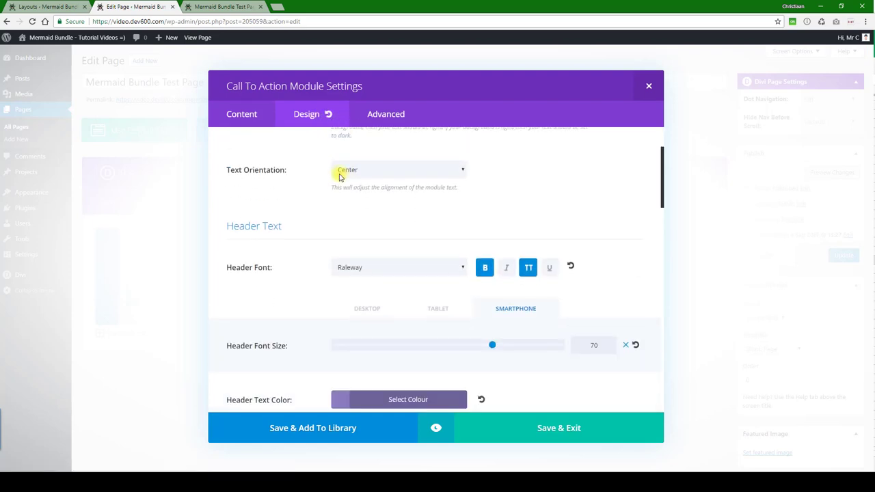
pyautogui.scroll(-5, 339, 176)
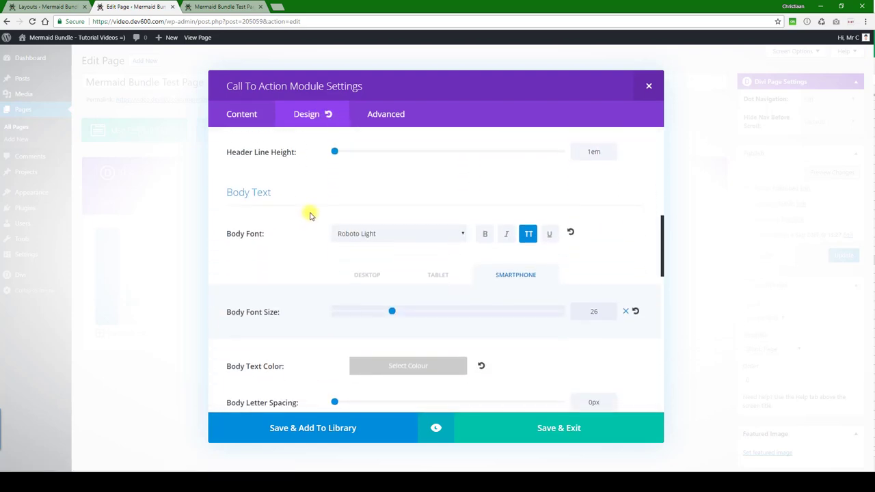
pyautogui.scroll(-10, 310, 216)
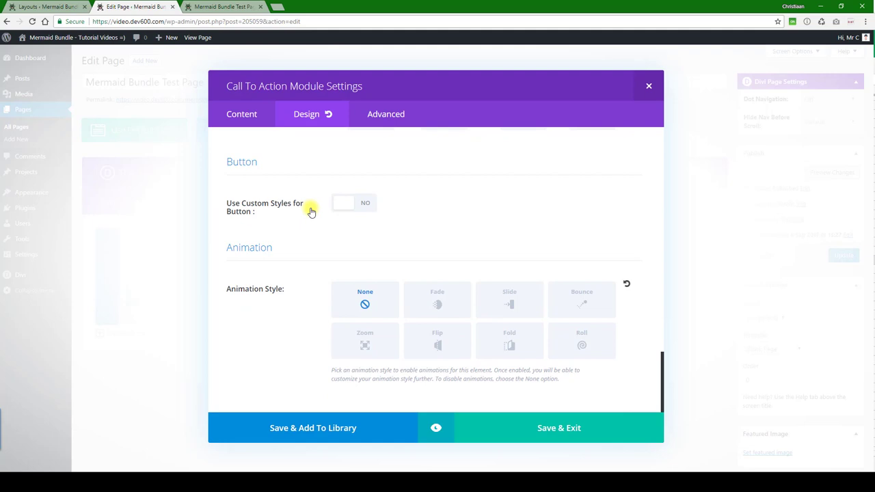
pyautogui.click(376, 113)
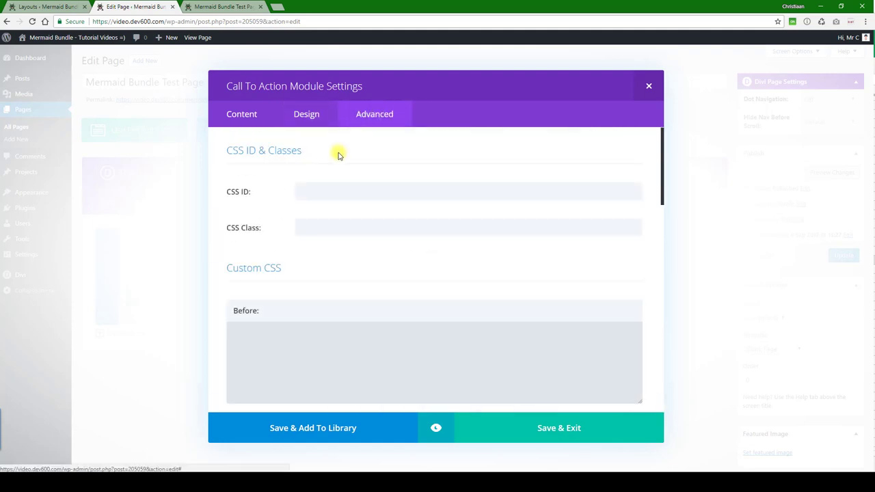
pyautogui.scroll(-4, 335, 157)
pyautogui.scroll(-6, 334, 161)
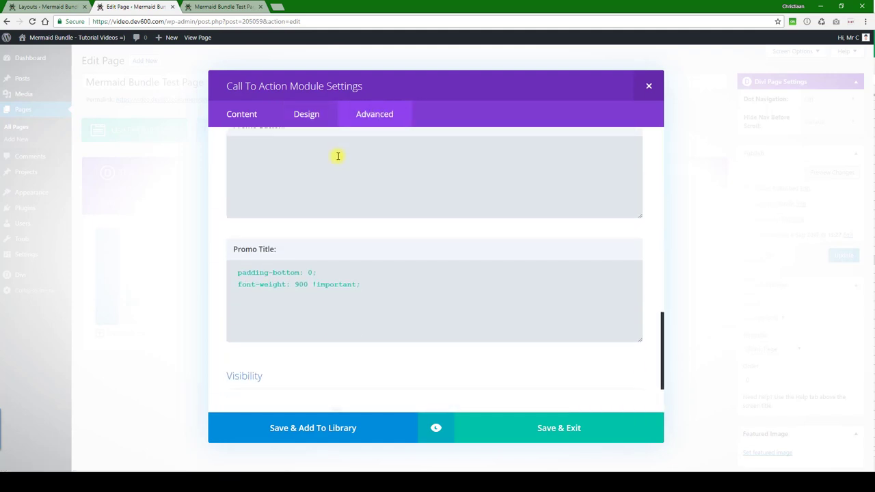
pyautogui.scroll(-1, 347, 153)
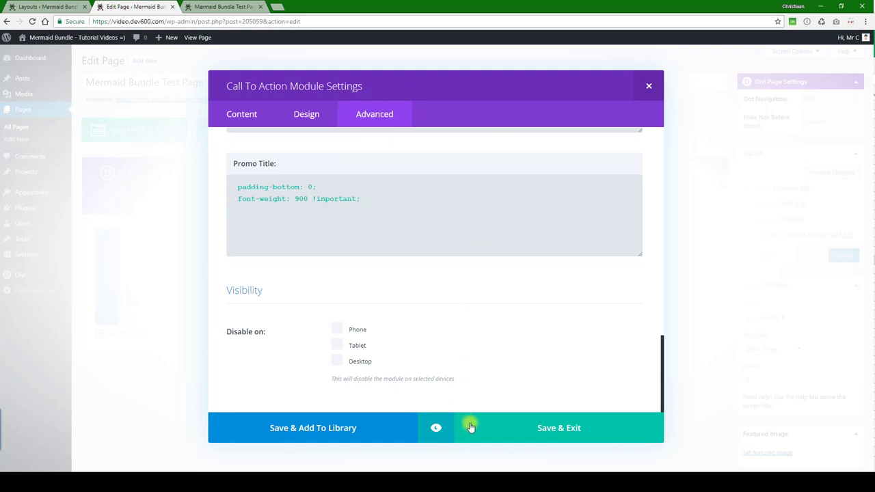
pyautogui.click(517, 424)
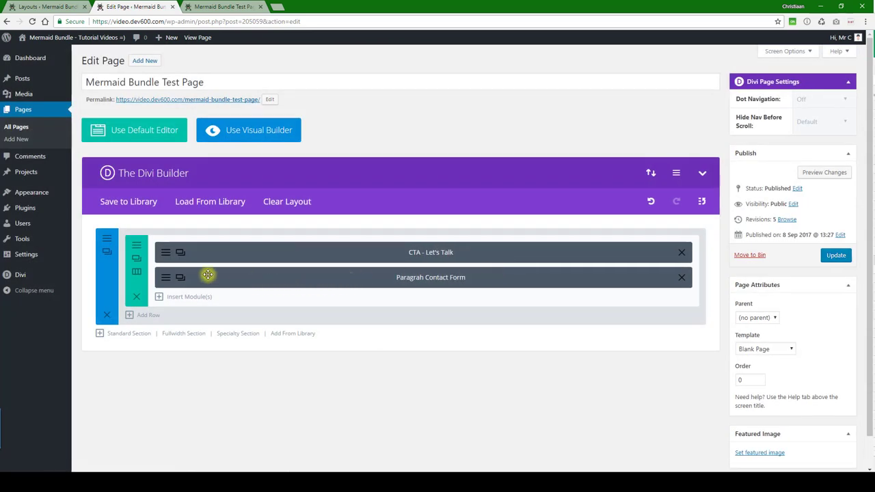
# Step: Open the paragraph contact form module's settings and examine the content options of its name field
pyautogui.click(171, 277)
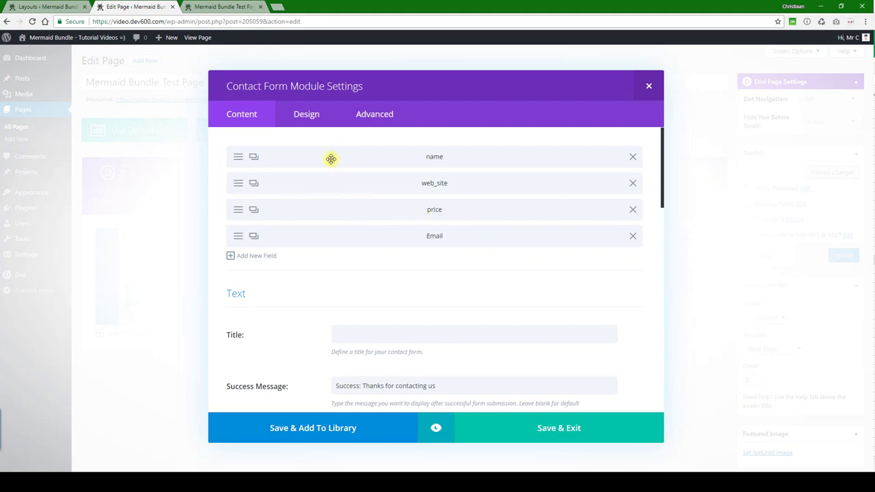
pyautogui.click(246, 157)
pyautogui.scroll(-1, 358, 180)
pyautogui.scroll(-5, 358, 179)
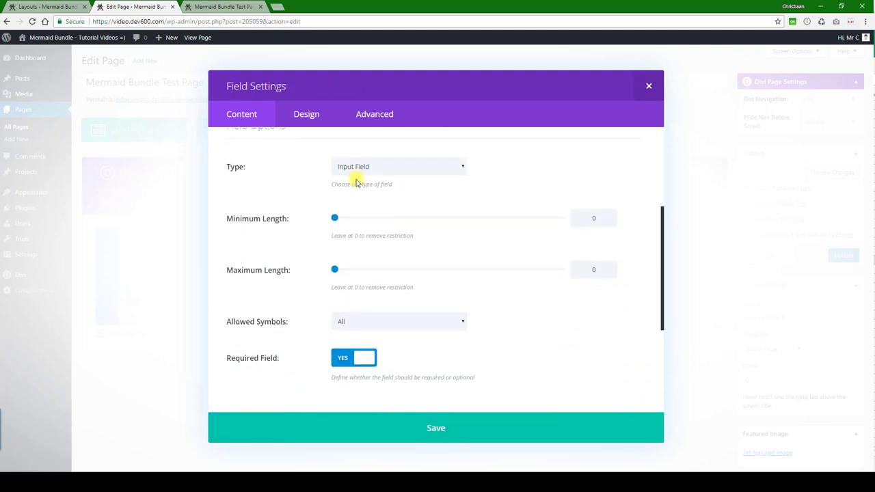
pyautogui.scroll(-1, 356, 183)
pyautogui.scroll(-3, 356, 181)
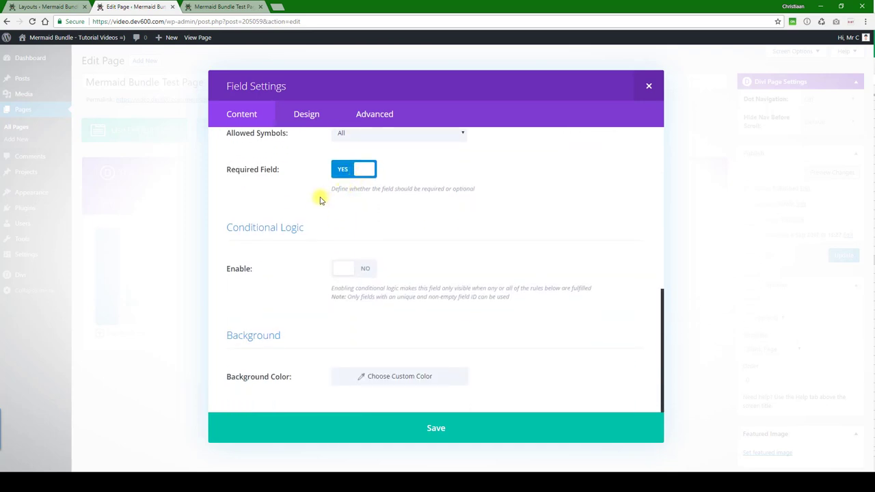
pyautogui.scroll(7, 320, 198)
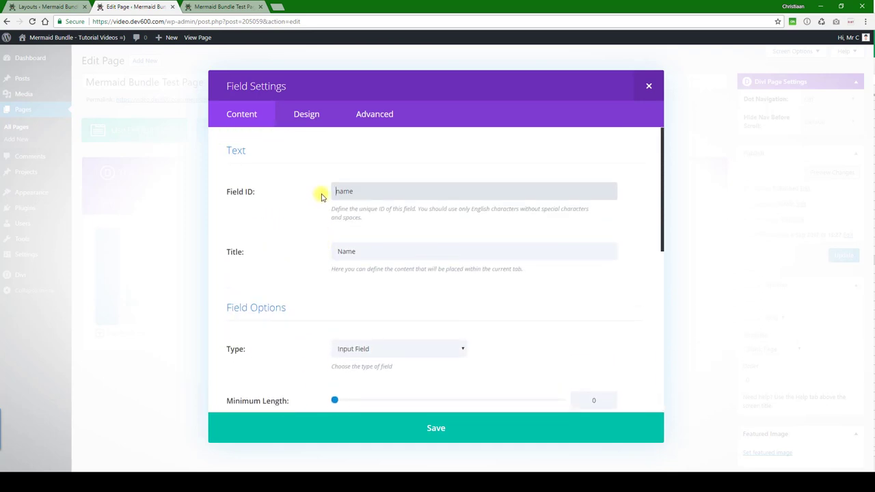
# Step: Check the field types and remaining options offered for the name field, and close the field's settings
pyautogui.click(314, 116)
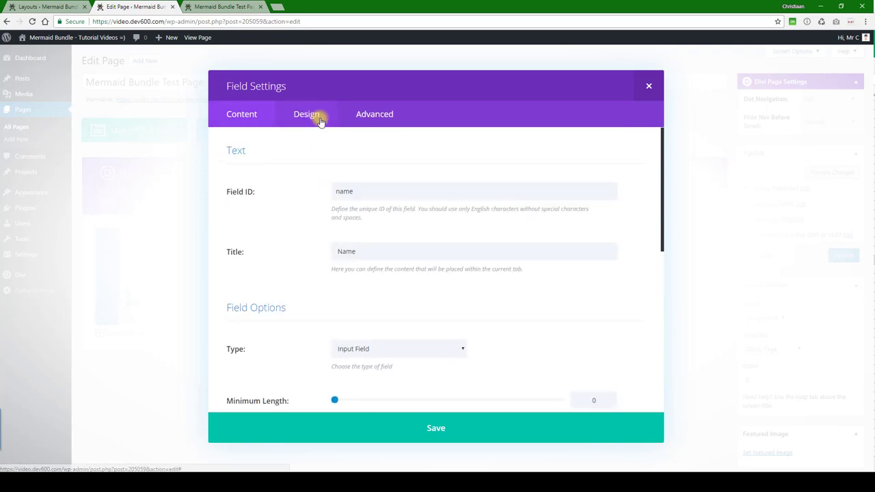
pyautogui.scroll(-4, 365, 172)
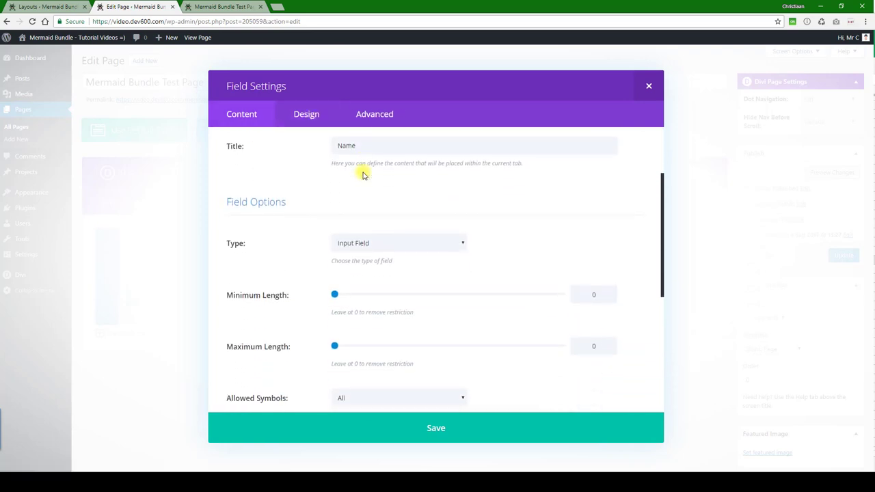
pyautogui.click(402, 169)
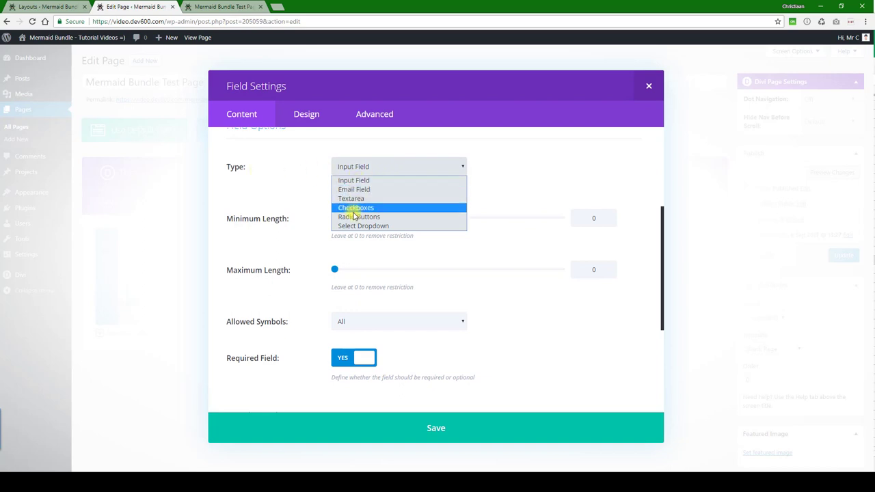
pyautogui.click(291, 177)
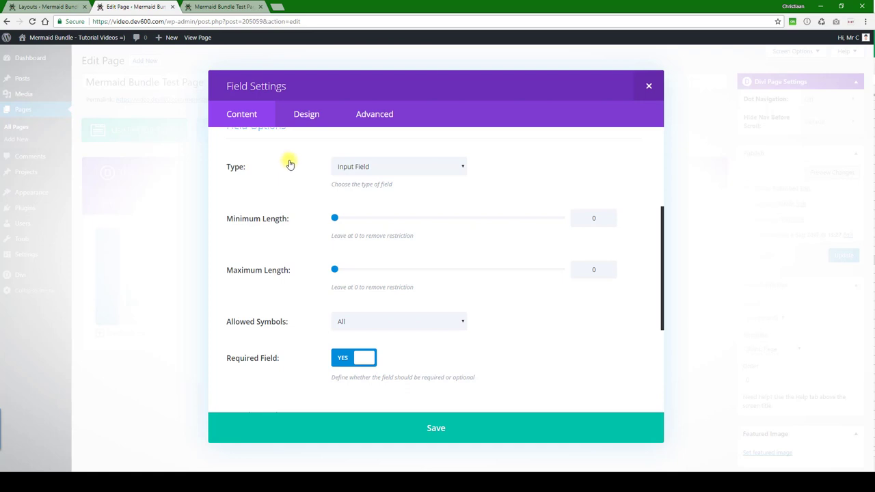
pyautogui.scroll(-3, 291, 171)
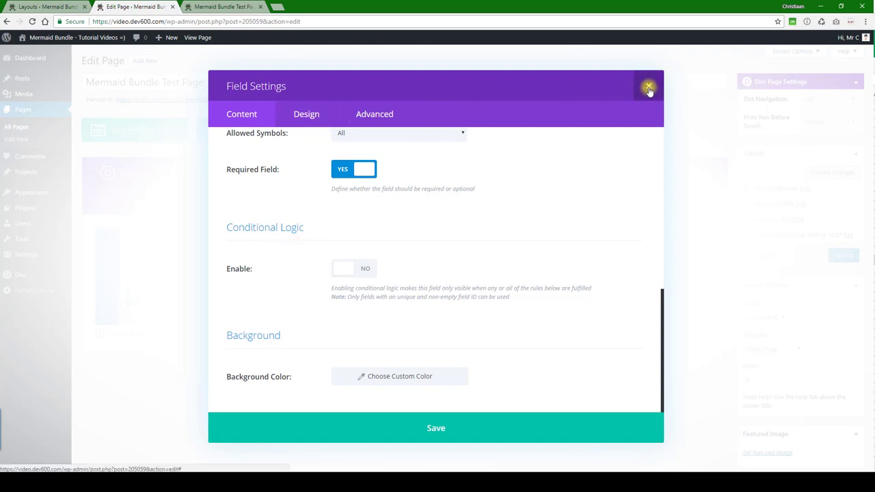
pyautogui.click(649, 87)
# Step: In Notepad++, copy the Bright Green hex 75d212 from the colour notes and use it as the paragraph contact form's text colour in the stylesheet
pyautogui.hotkey('alt', 'Tab')
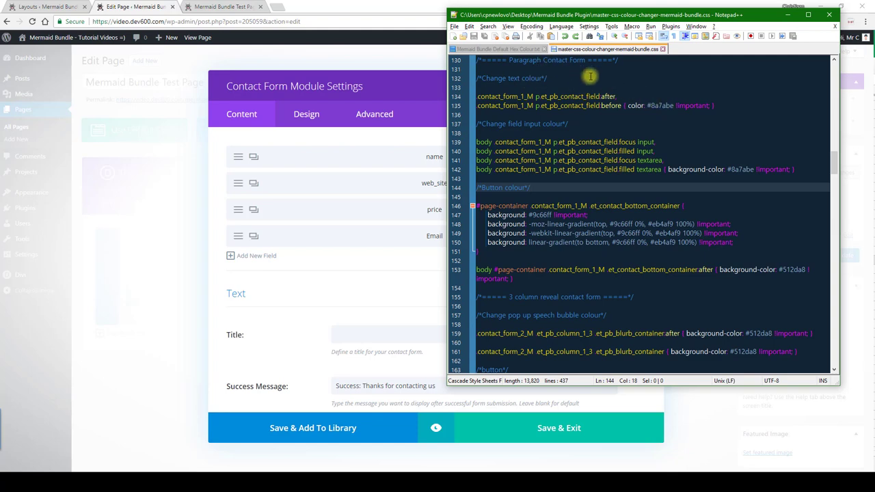
pyautogui.click(513, 50)
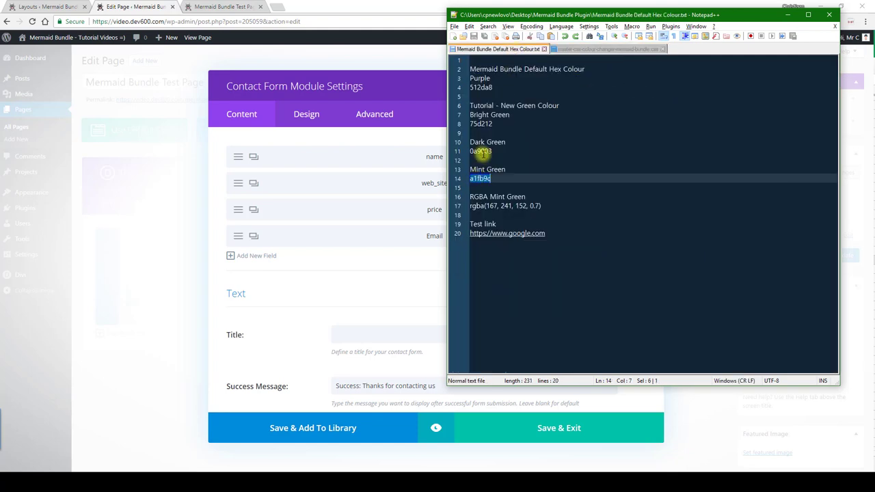
pyautogui.doubleClick(480, 124)
pyautogui.hotkey('ctrl', 'c')
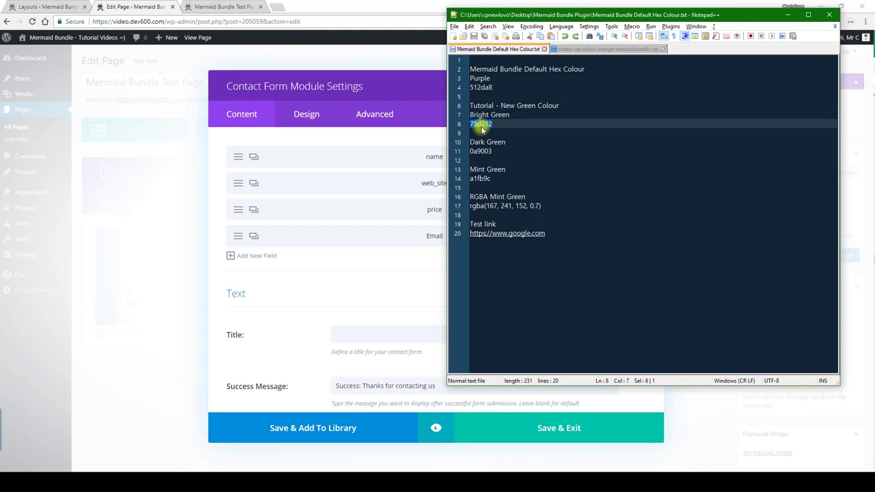
pyautogui.click(616, 53)
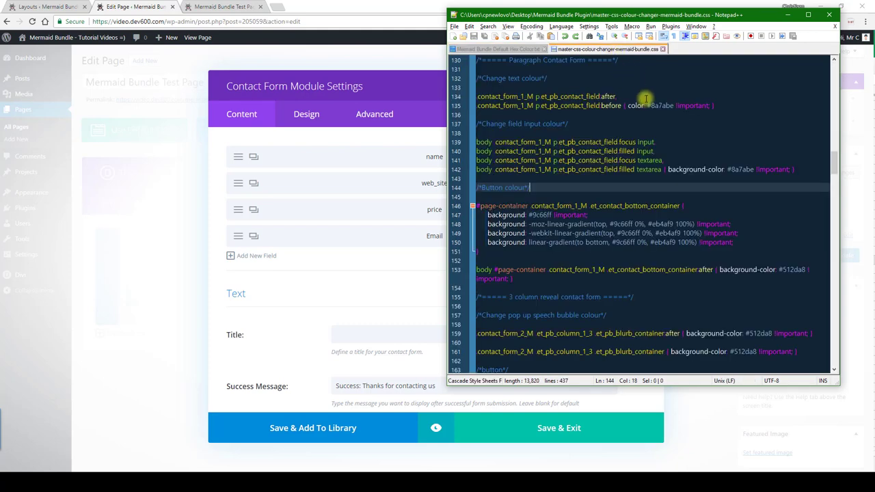
pyautogui.doubleClick(661, 105)
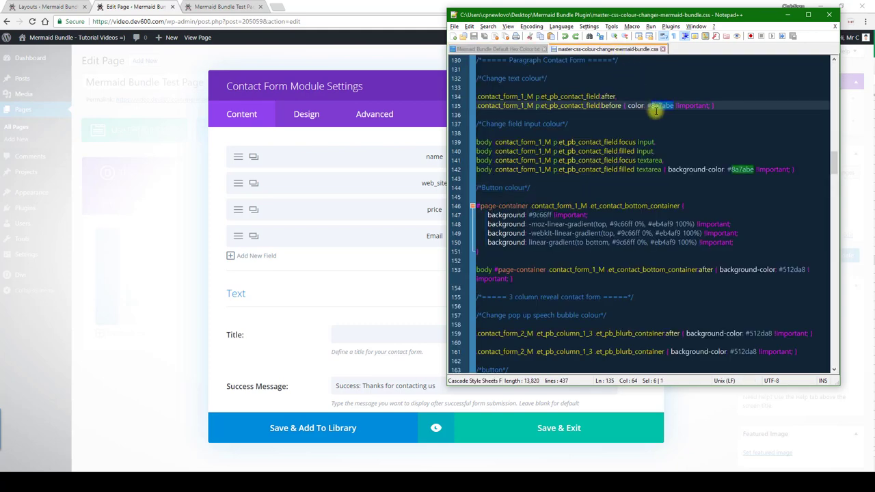
pyautogui.hotkey('ctrl', 'v')
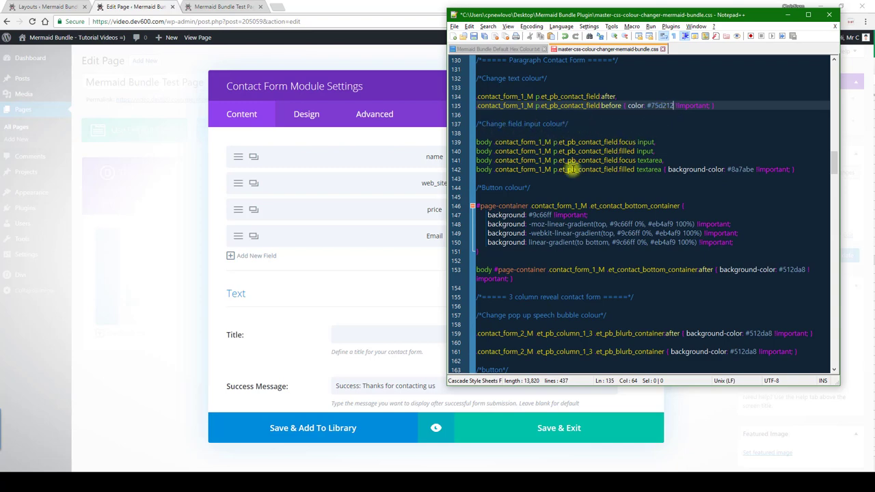
# Step: Copy the Mint Green hex a1fb9c from the colour notes and use it for the field input background and the button's plain background
pyautogui.click(499, 50)
pyautogui.click(481, 178)
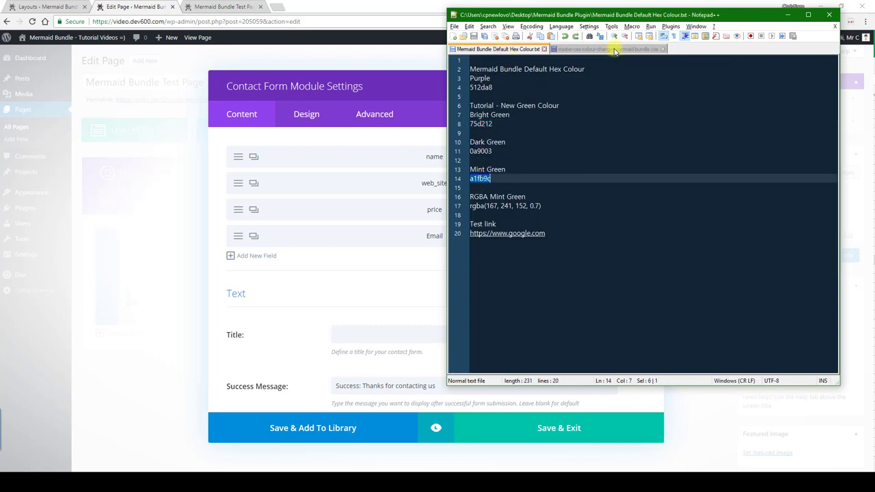
pyautogui.click(616, 49)
pyautogui.click(742, 170)
pyautogui.write('a1fb9c')
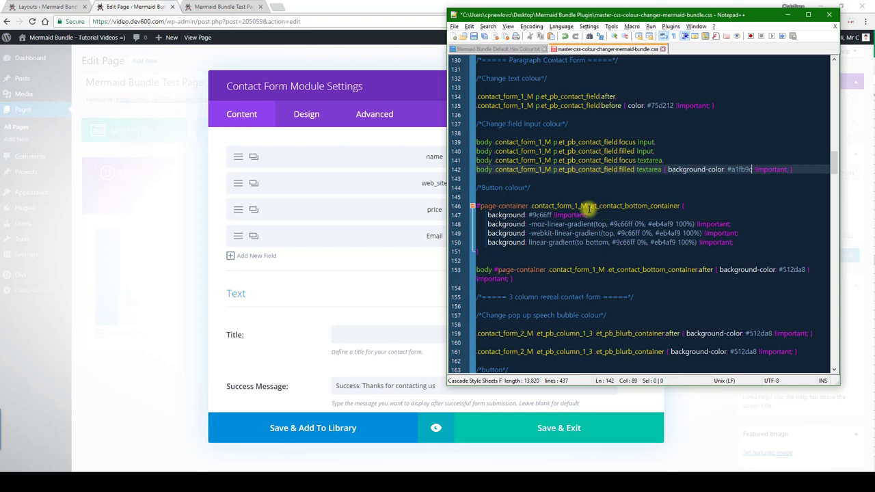
pyautogui.doubleClick(541, 215)
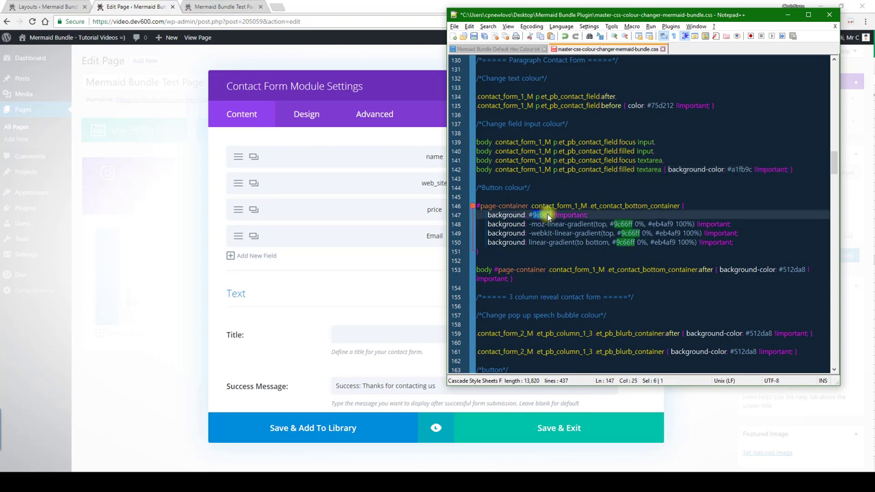
pyautogui.write('a1fb9c')
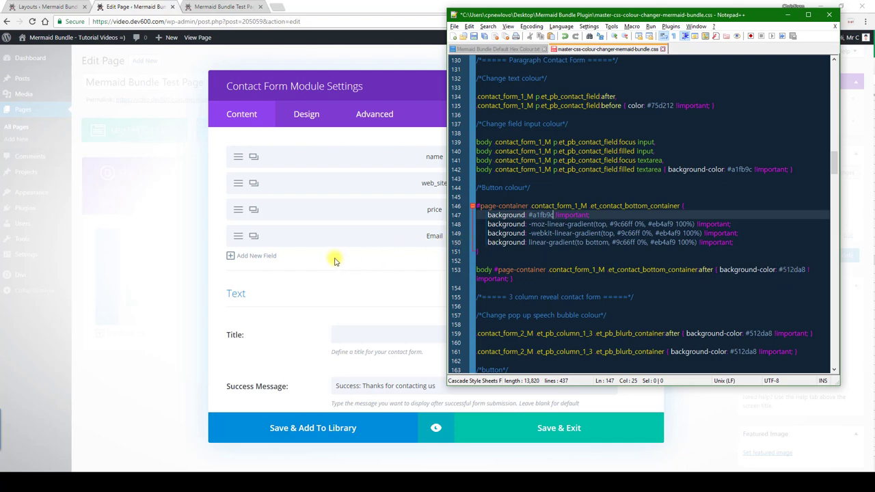
# Step: Copy the Dark Green hex 0a9003 from the colour notes and set it as the contact bottom container's :after background colour
pyautogui.click(509, 49)
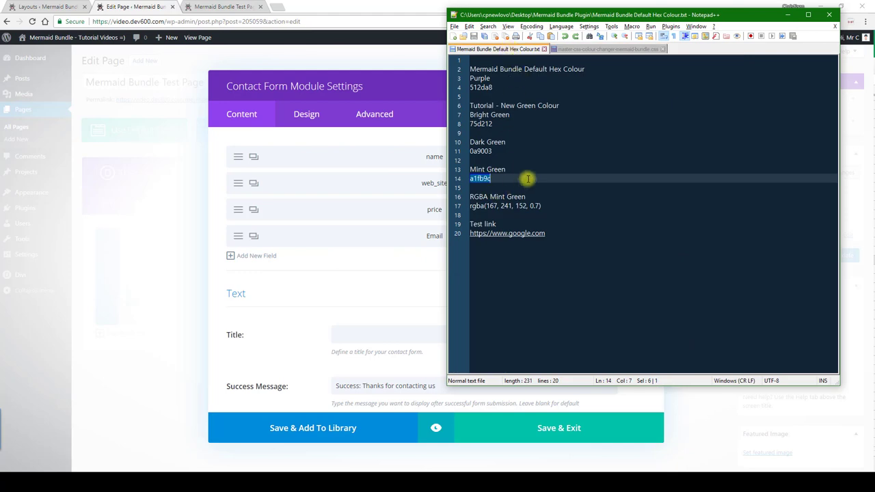
pyautogui.click(475, 151)
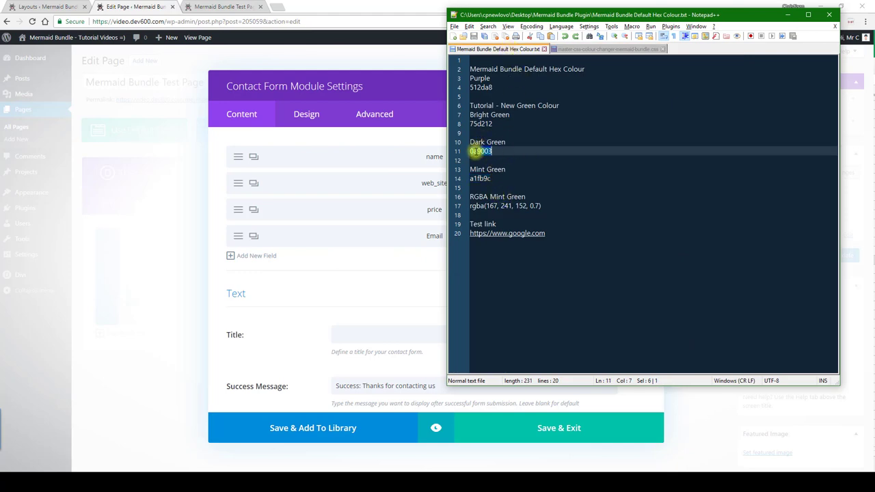
pyautogui.click(565, 49)
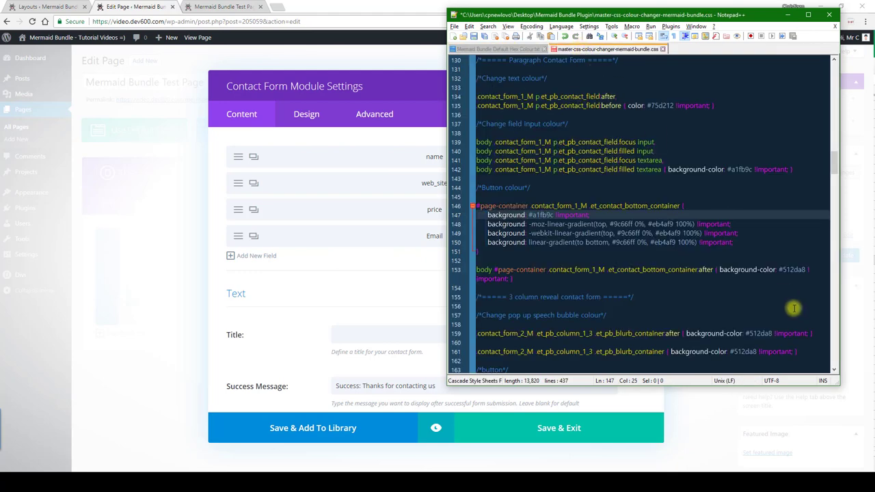
pyautogui.doubleClick(794, 270)
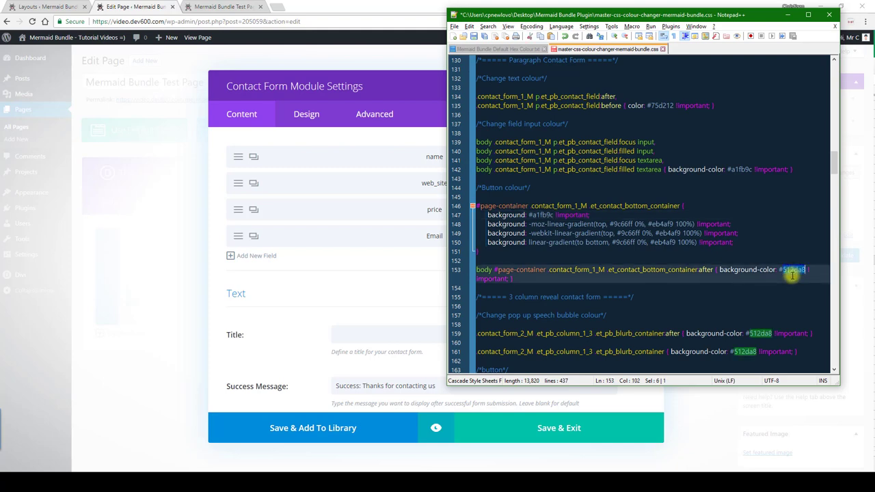
pyautogui.hotkey('ctrl', 'v')
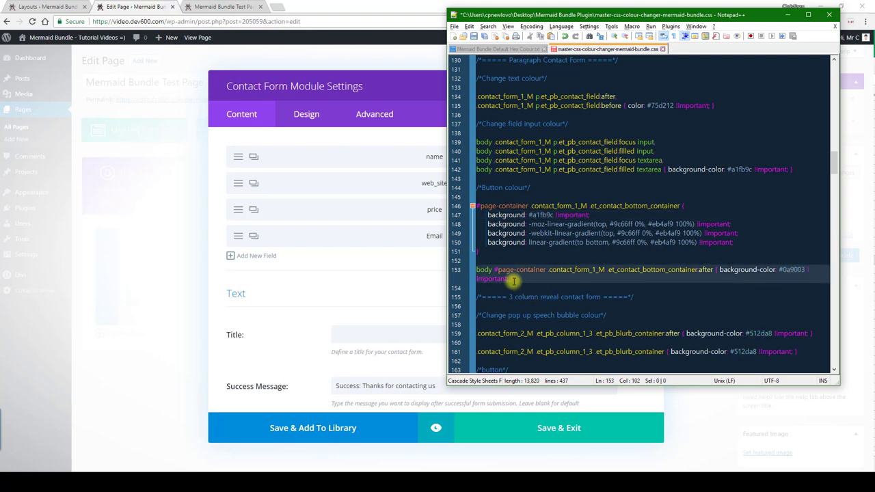
# Step: Copy the whole Paragraph Contact Form CSS block and save it as the page's custom CSS in the Divi Builder settings in Chrome
pyautogui.moveTo(512, 279); pyautogui.dragTo(474, 61)
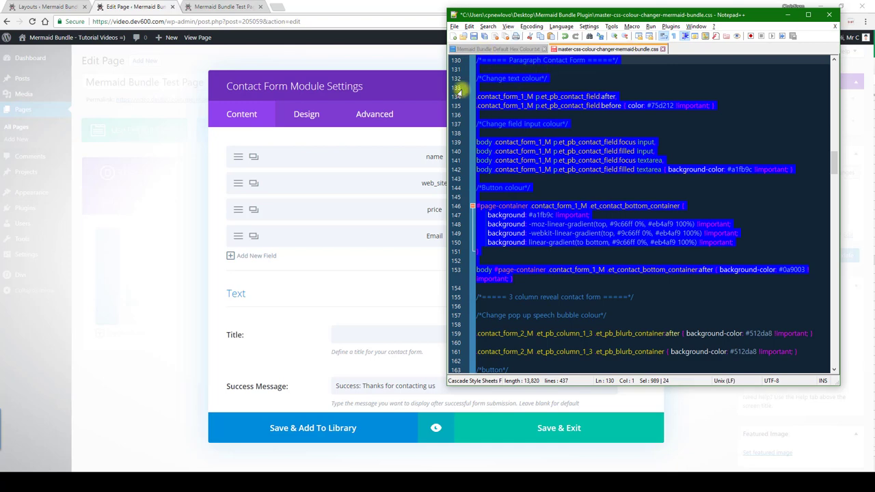
pyautogui.click(412, 86)
pyautogui.click(648, 87)
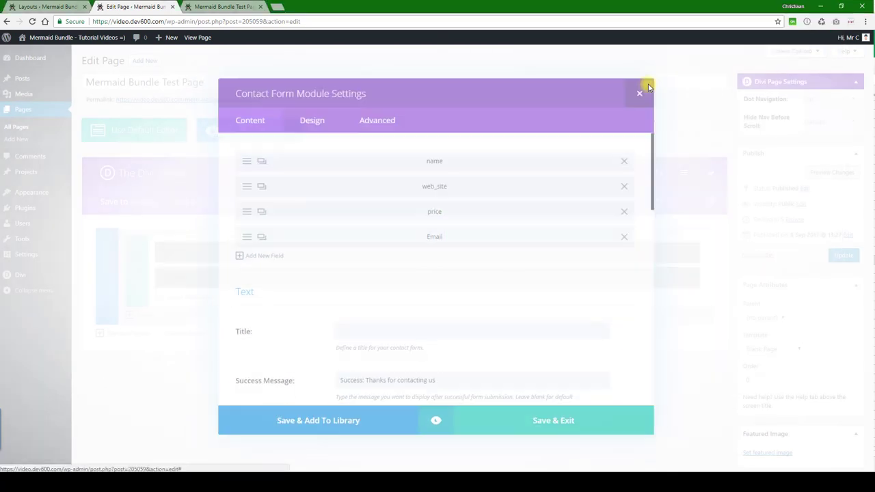
pyautogui.click(676, 172)
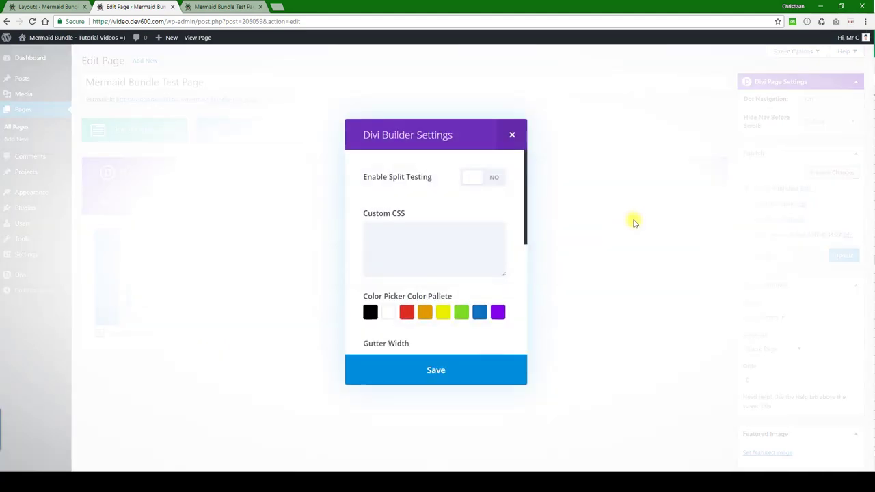
pyautogui.write('.et_contact_bottom_container:after { background-color: #0a9003 !important; }')
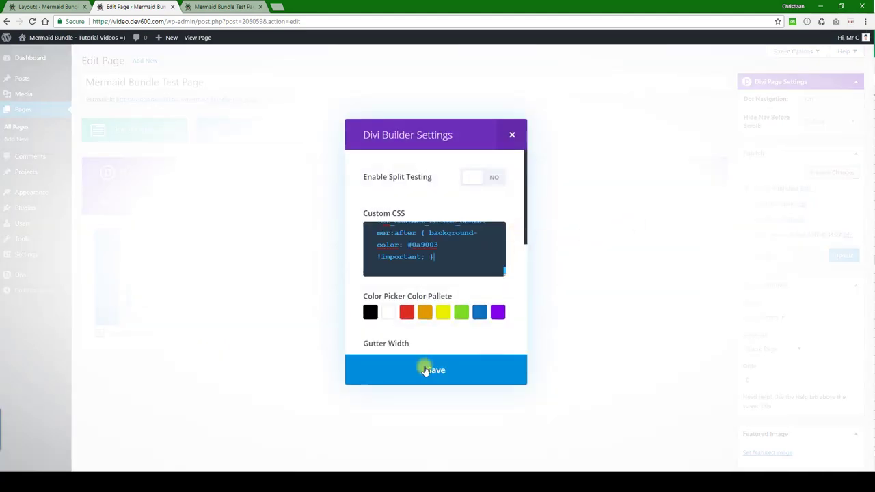
pyautogui.click(438, 370)
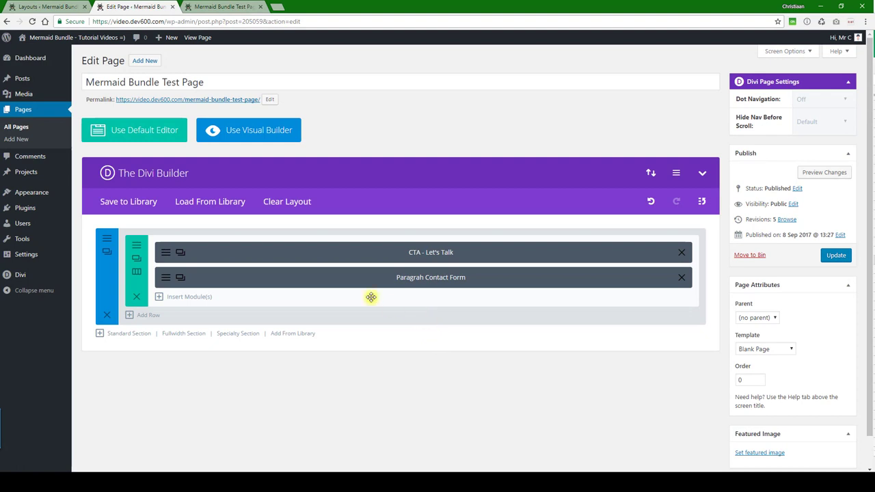
# Step: Update the Mermaid Bundle Test Page and reload its live view
pyautogui.click(836, 255)
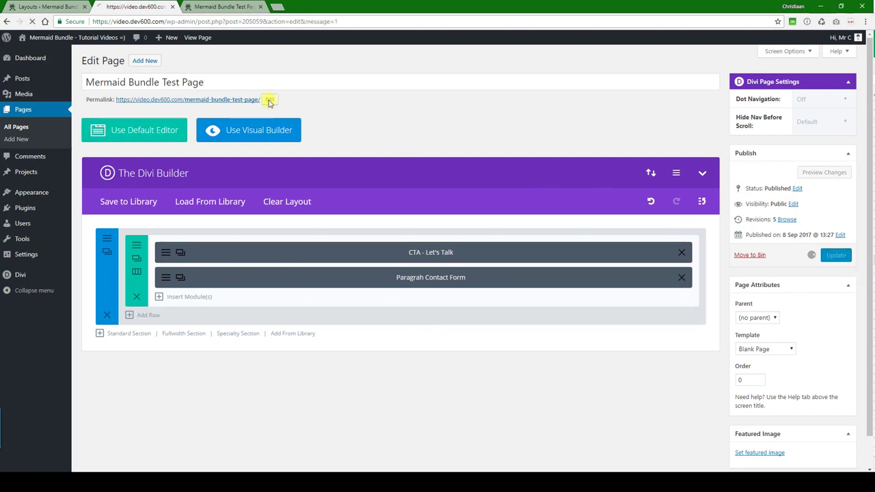
pyautogui.click(229, 6)
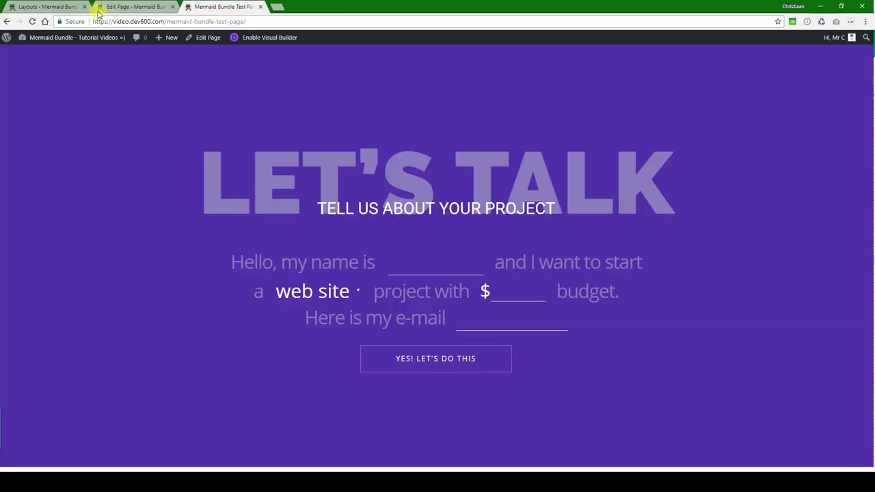
pyautogui.click(32, 23)
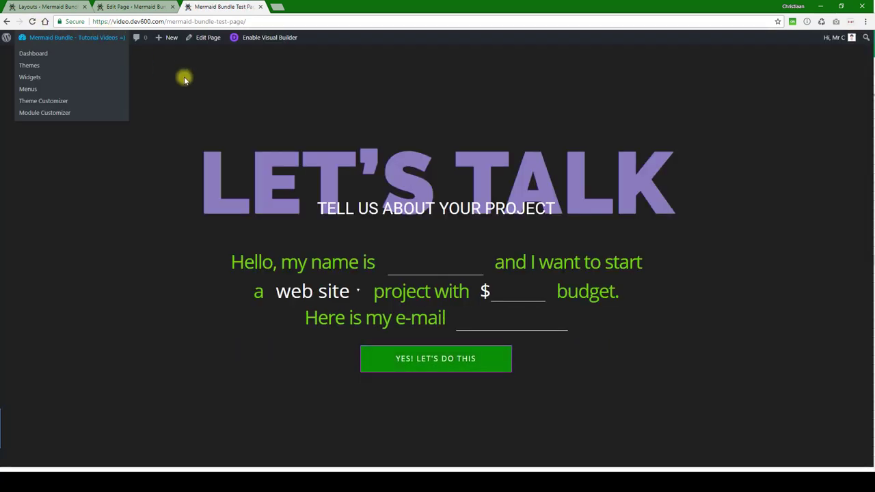
# Step: Test the recoloured form by entering fffff as the name and trying the project list, budget field and submit button
pyautogui.click(411, 258)
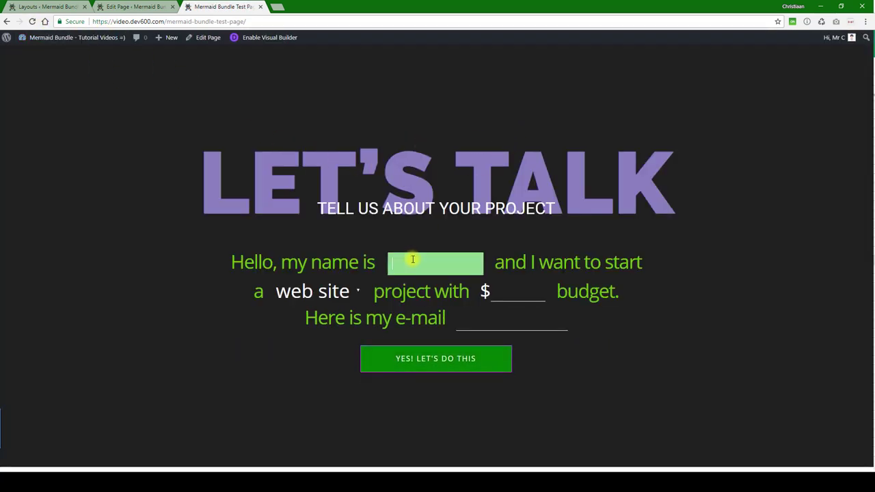
pyautogui.write('fffff')
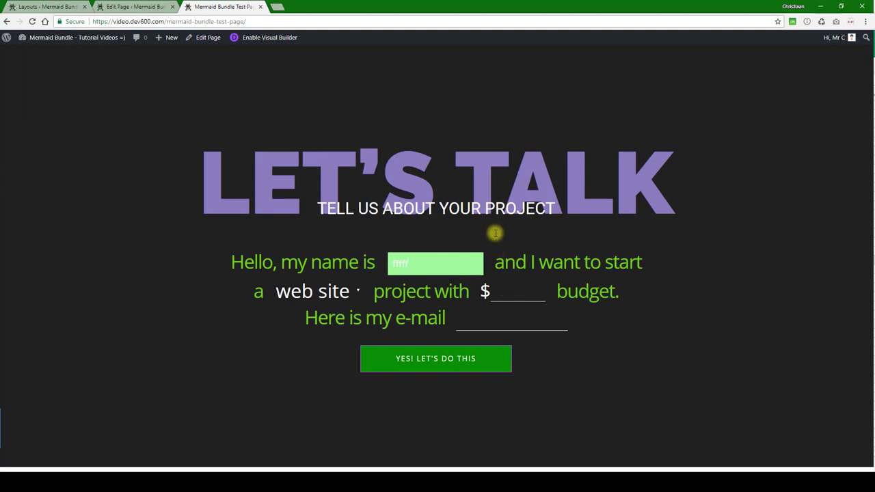
pyautogui.click(334, 291)
pyautogui.click(342, 293)
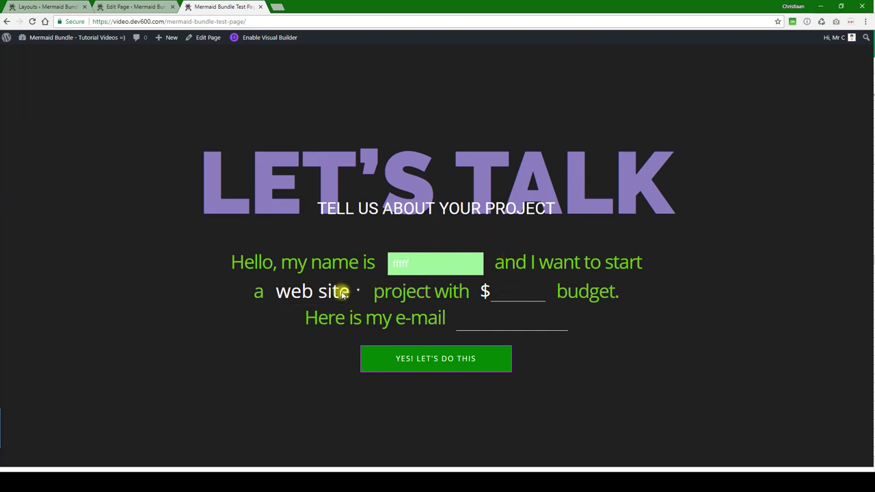
pyautogui.click(323, 292)
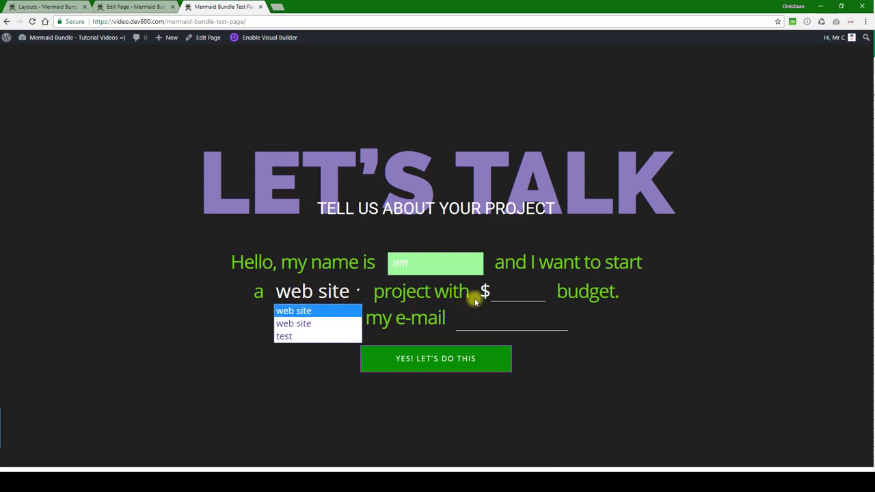
pyautogui.click(511, 293)
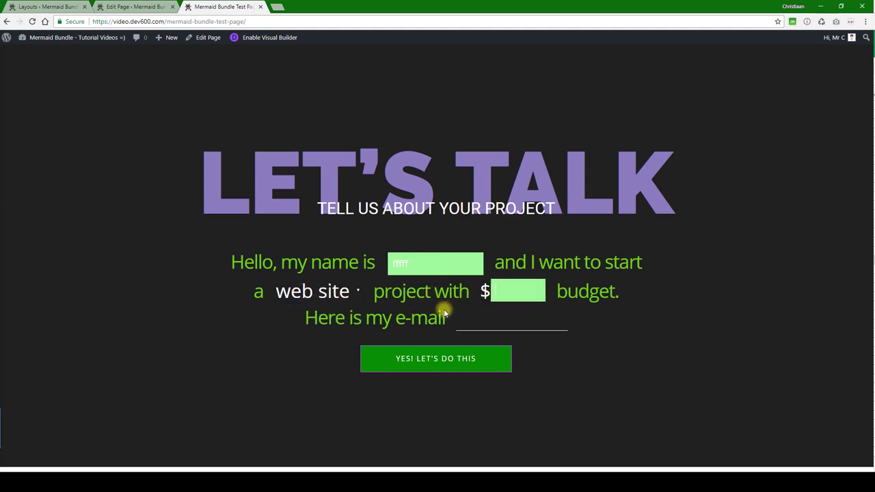
pyautogui.click(444, 356)
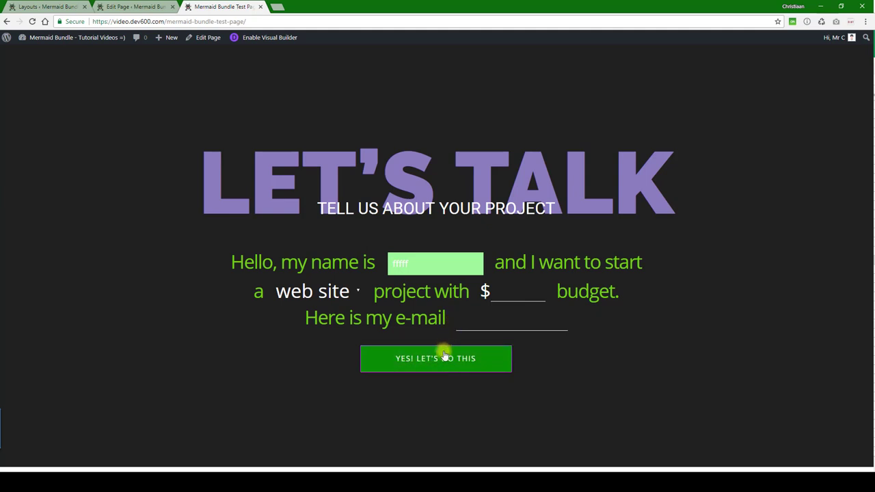